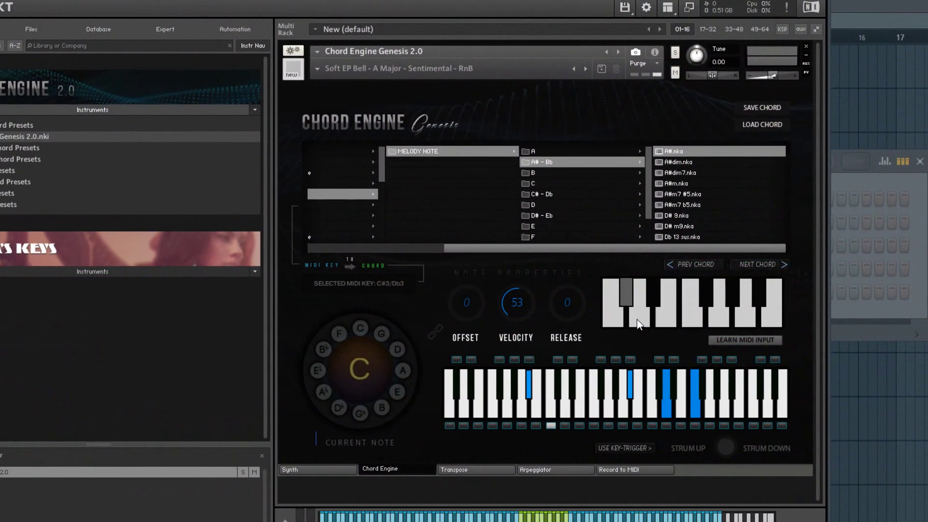
- Assign D.nka from the D folder to D3 and E b5.nka from the E folder to D#3
click(637, 320)
click(580, 205)
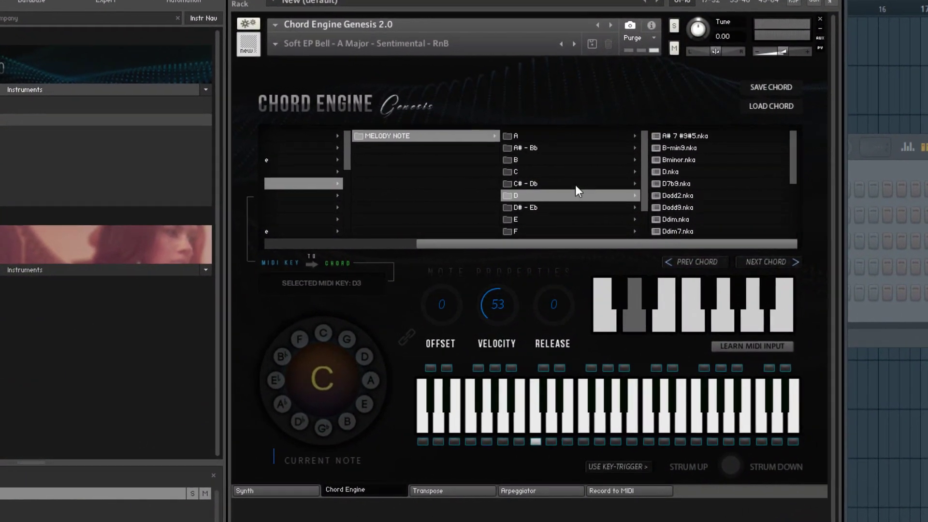
click(671, 171)
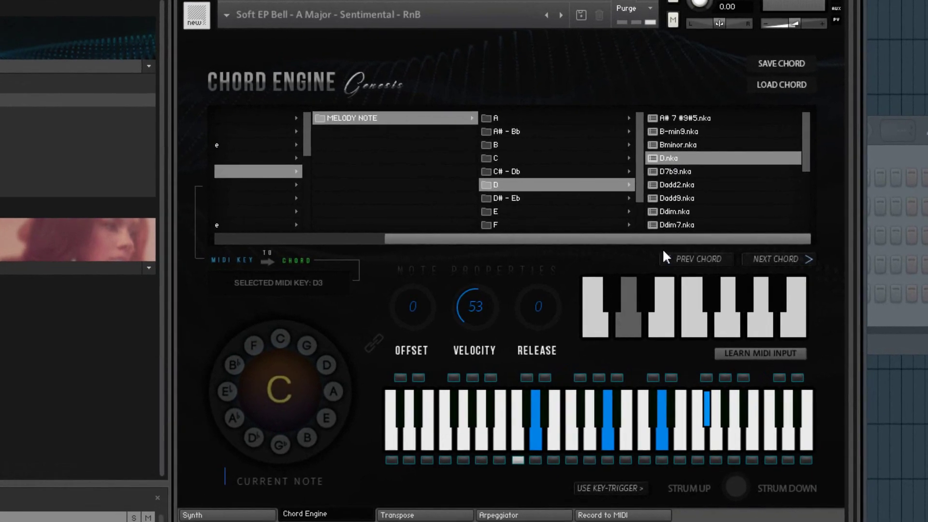
click(644, 294)
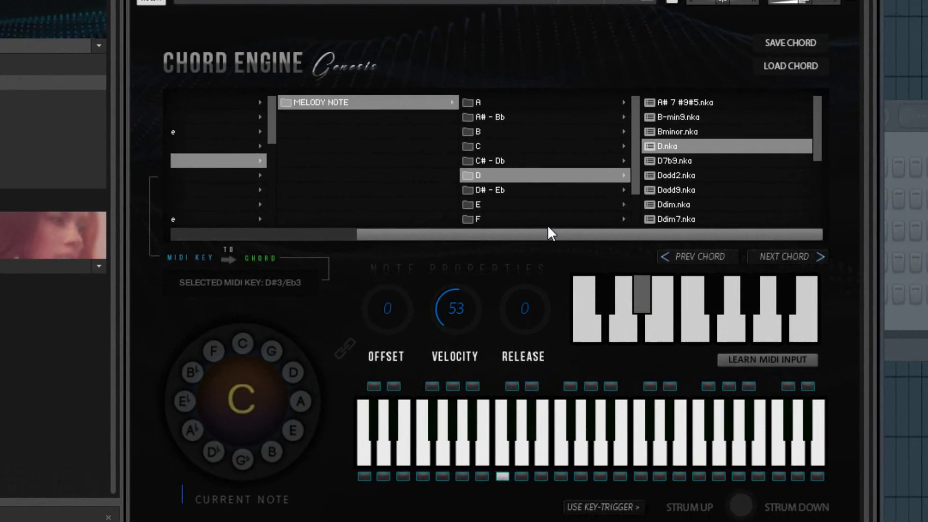
click(478, 205)
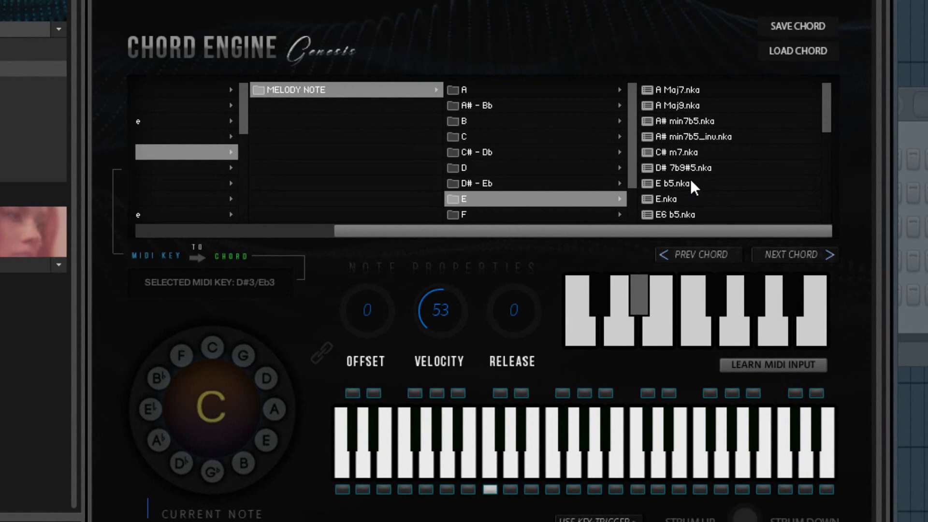
click(691, 182)
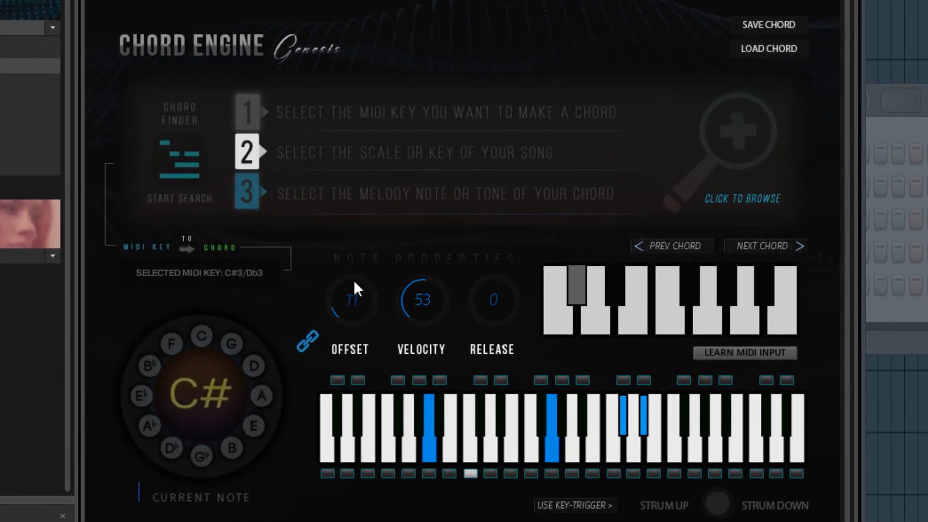
- Turn up the C#3 chord's Offset knob, then check the D3 and D#3 chords
drag(355, 283, 353, 268)
click(594, 321)
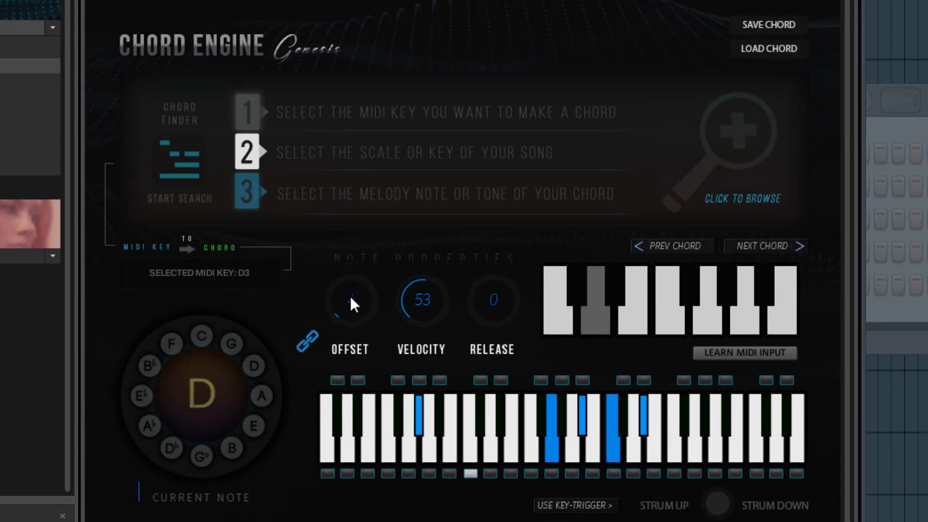
click(616, 299)
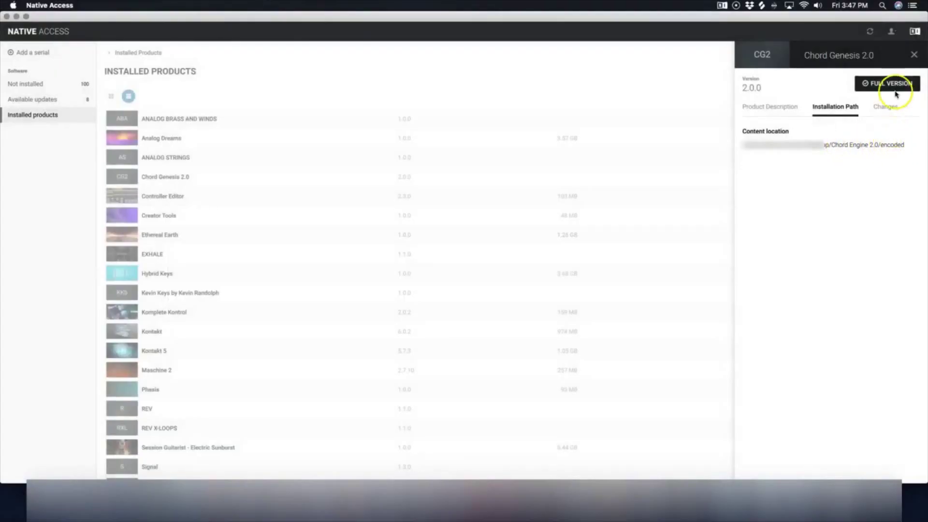
- Close the Chord Genesis 2.0 product details panel in Native Access
click(915, 56)
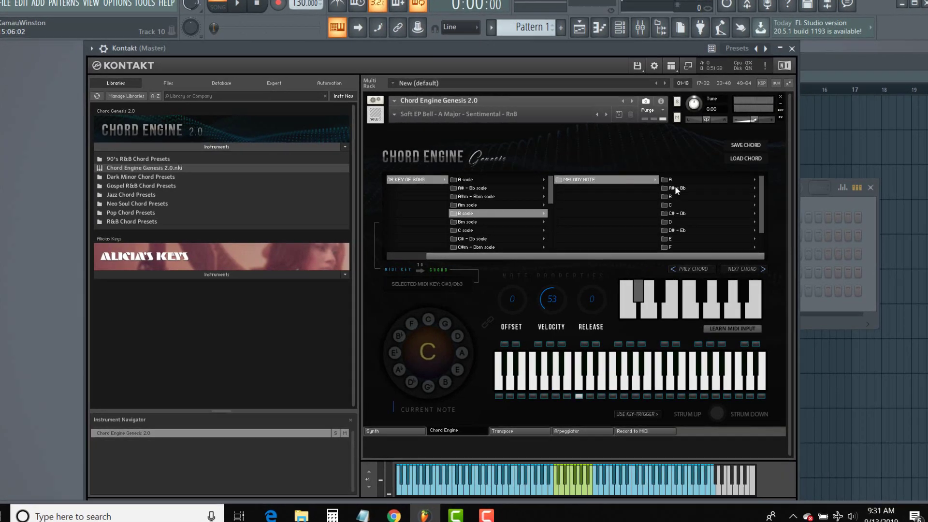
- Assign A#.nka from the A# - Bb folder to C#3 and D.nka to D3
click(676, 187)
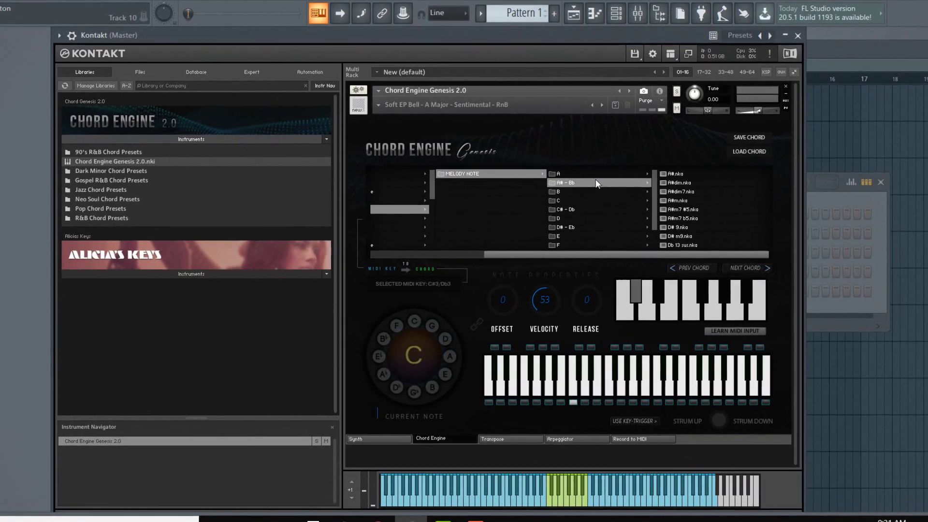
click(684, 175)
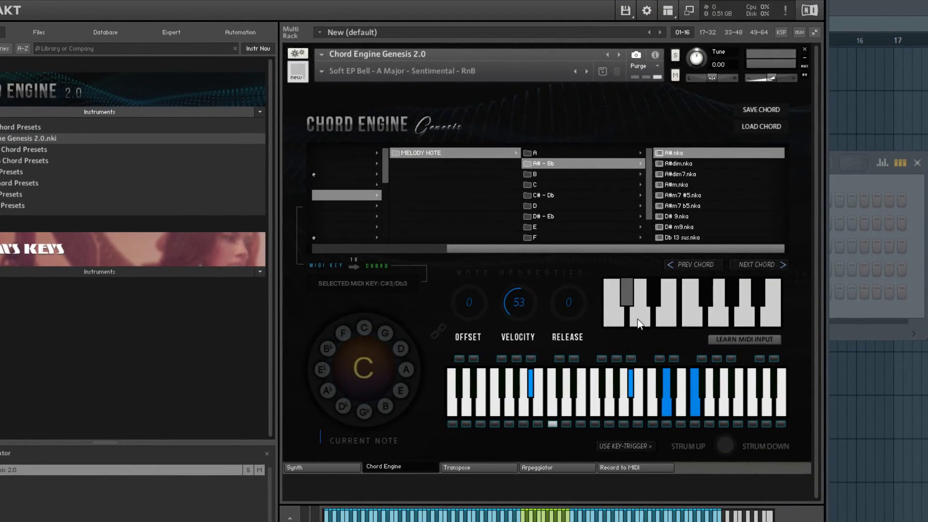
click(637, 319)
click(539, 203)
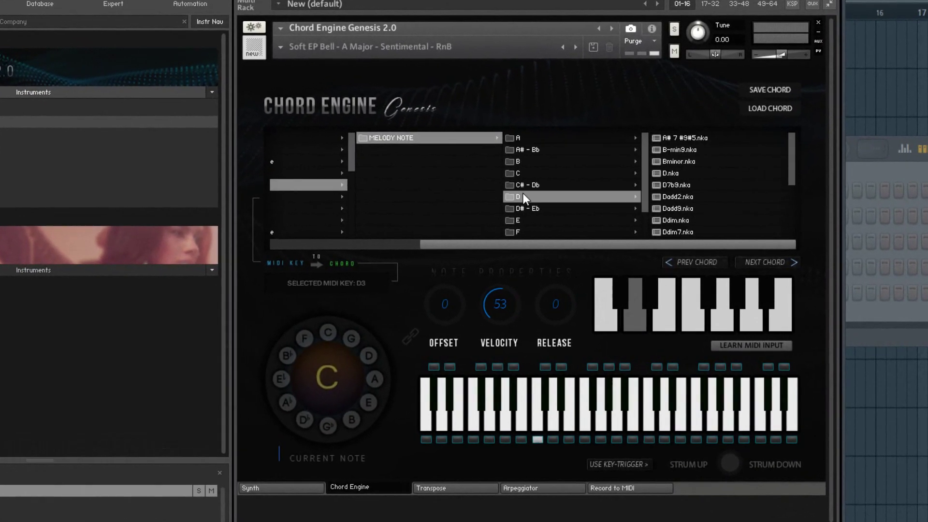
click(671, 173)
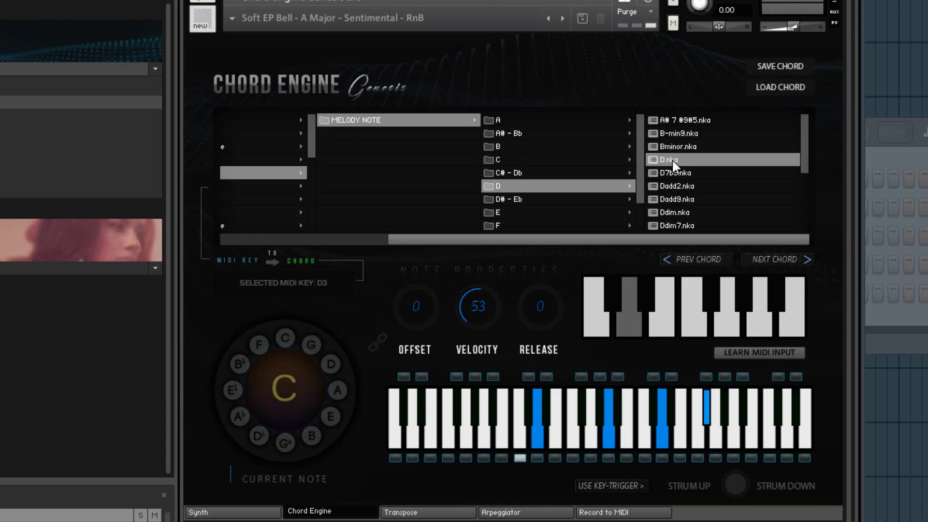